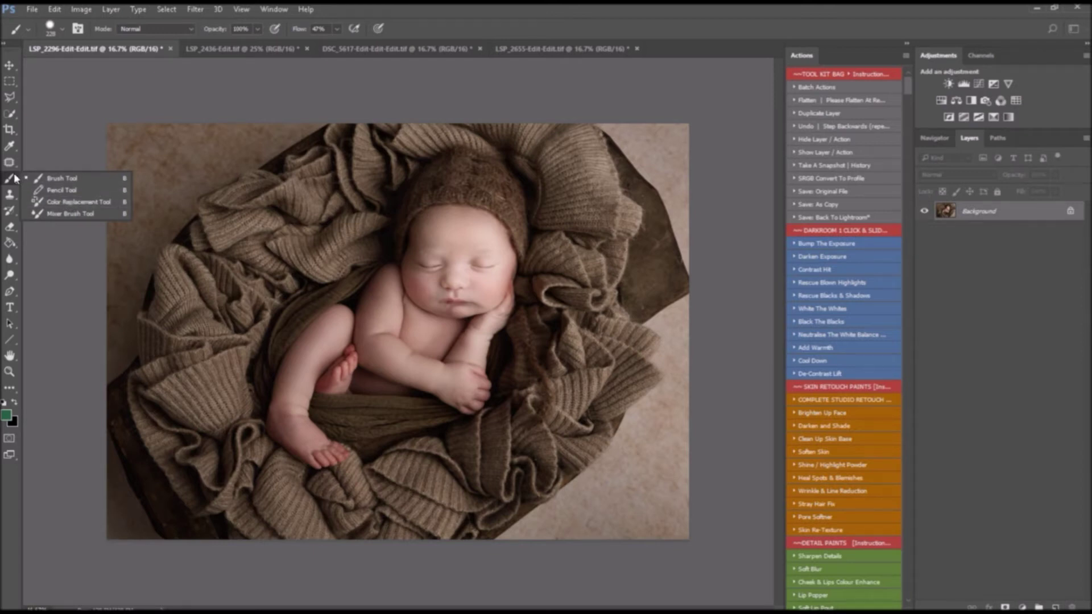
Choose the Color Replacement tool and set the foreground colour to the muted green 4b946a
{"action": "left_click", "coordinate": [61, 201]}
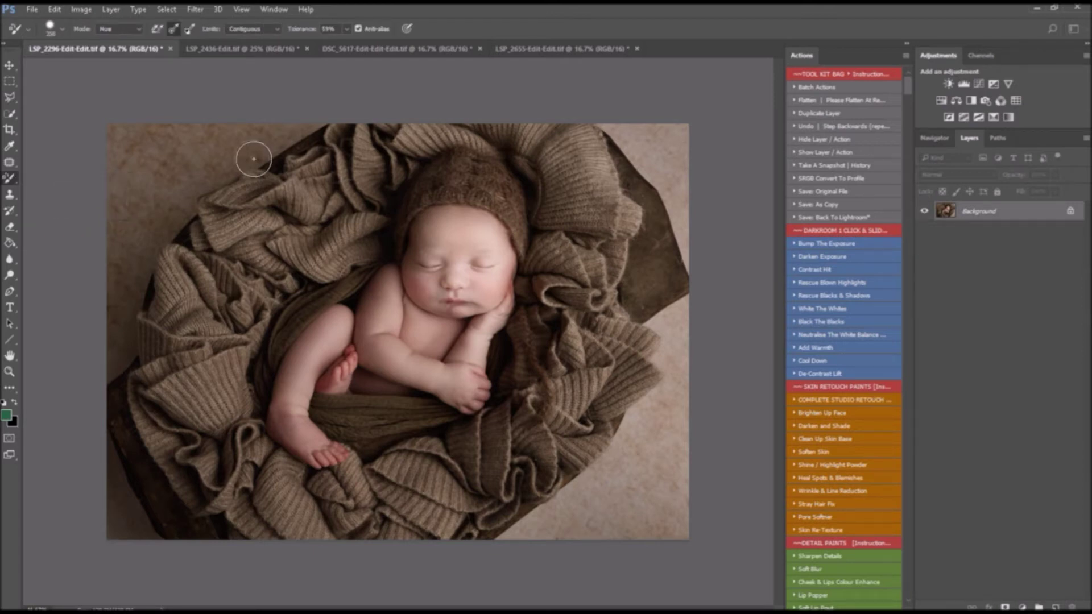
{"action": "left_click", "coordinate": [7, 415]}
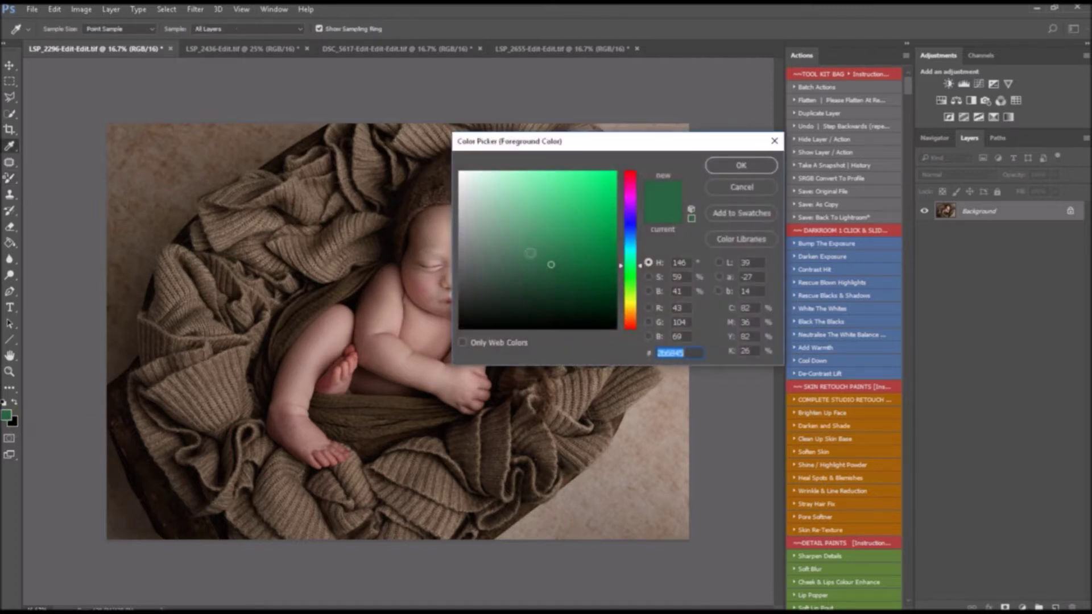
{"action": "mouse_move", "coordinate": [530, 252]}
{"action": "left_mouse_down"}
{"action": "mouse_move", "coordinate": [538, 245]}
{"action": "mouse_move", "coordinate": [520, 257]}
{"action": "mouse_move", "coordinate": [541, 264]}
{"action": "mouse_move", "coordinate": [537, 244]}
{"action": "left_mouse_up"}
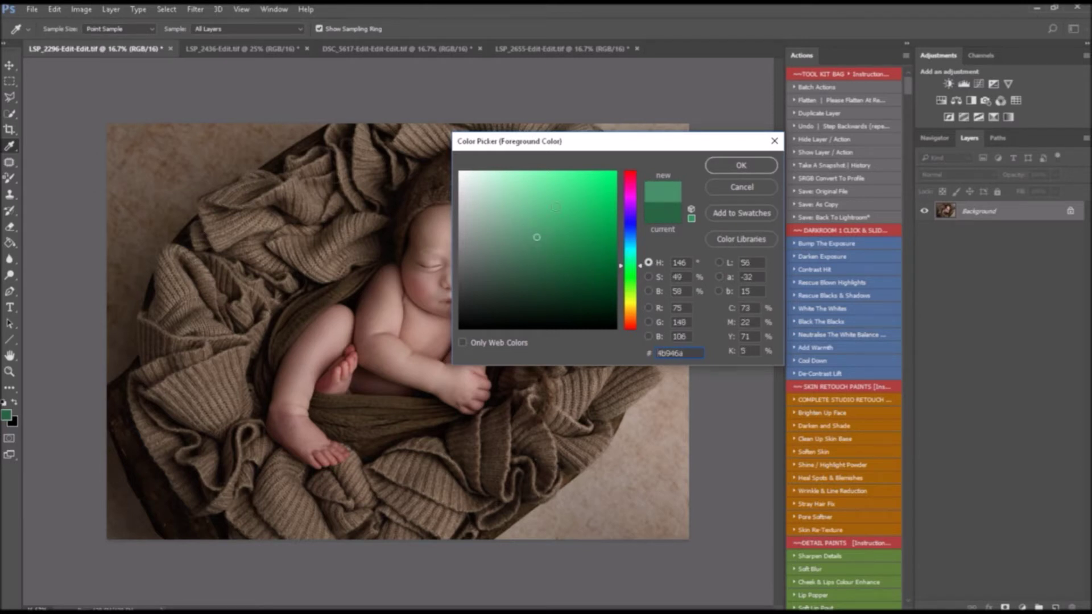
{"action": "left_click", "coordinate": [741, 165]}
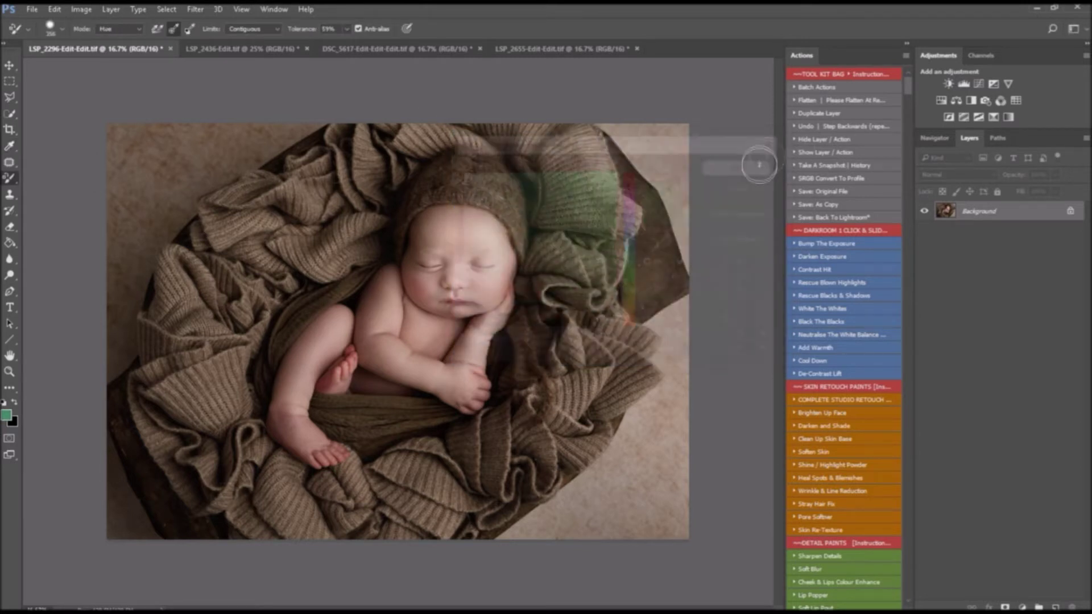
Set the colour replacement mode to Color and its tolerance to 30%
{"action": "left_click", "coordinate": [112, 28]}
{"action": "left_click", "coordinate": [113, 57]}
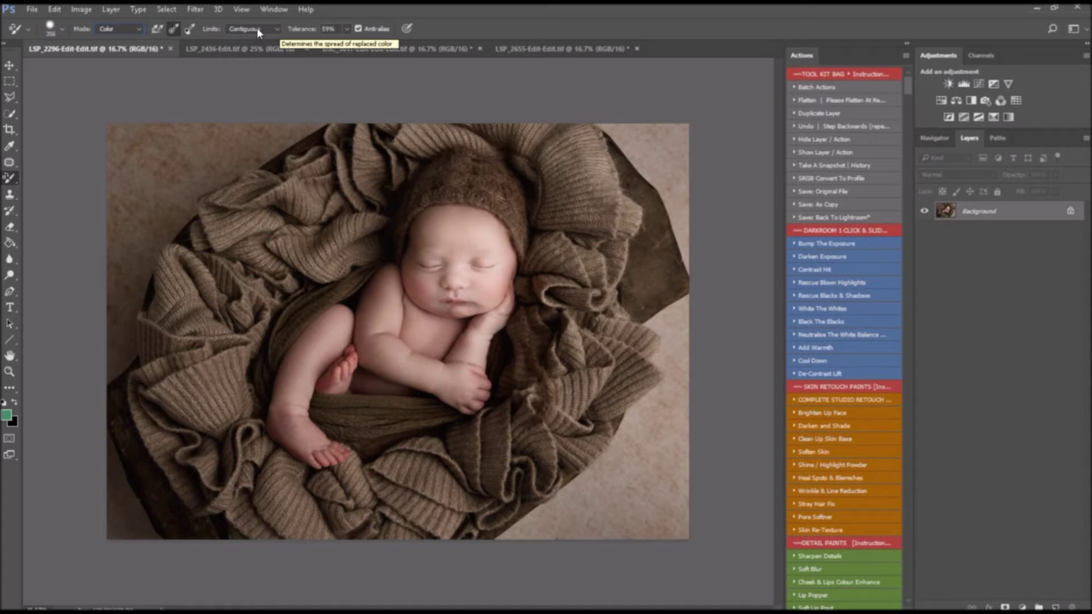
{"action": "left_click_drag", "start_coordinate": [340, 28], "coordinate": [320, 30]}
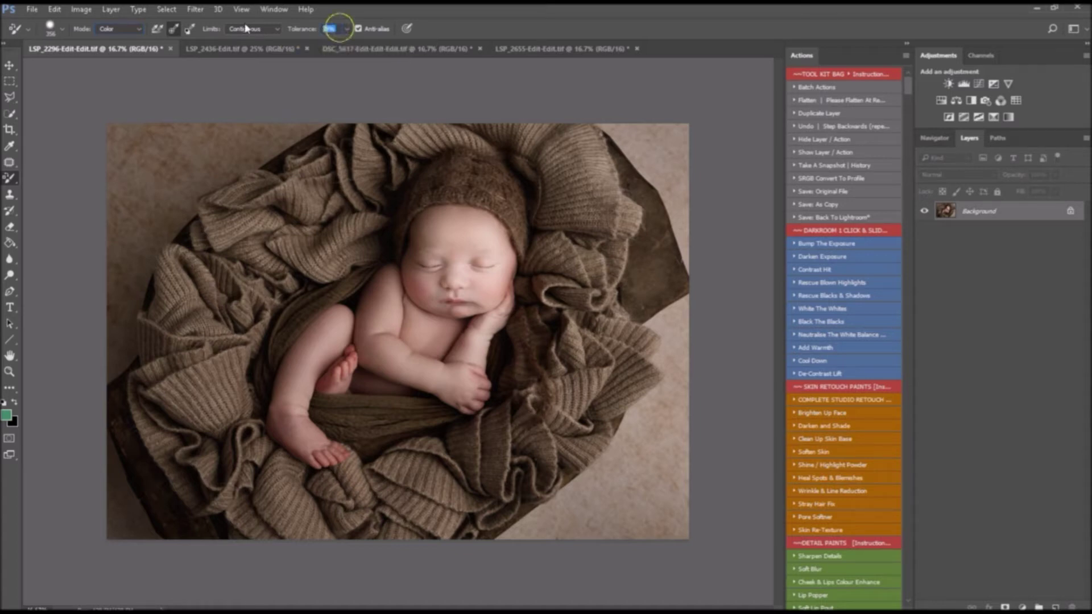
{"action": "type", "text": "30"}
Duplicate the background layer, add a white layer mask to the copy and make its image content active
{"action": "key", "text": "ctrl+j"}
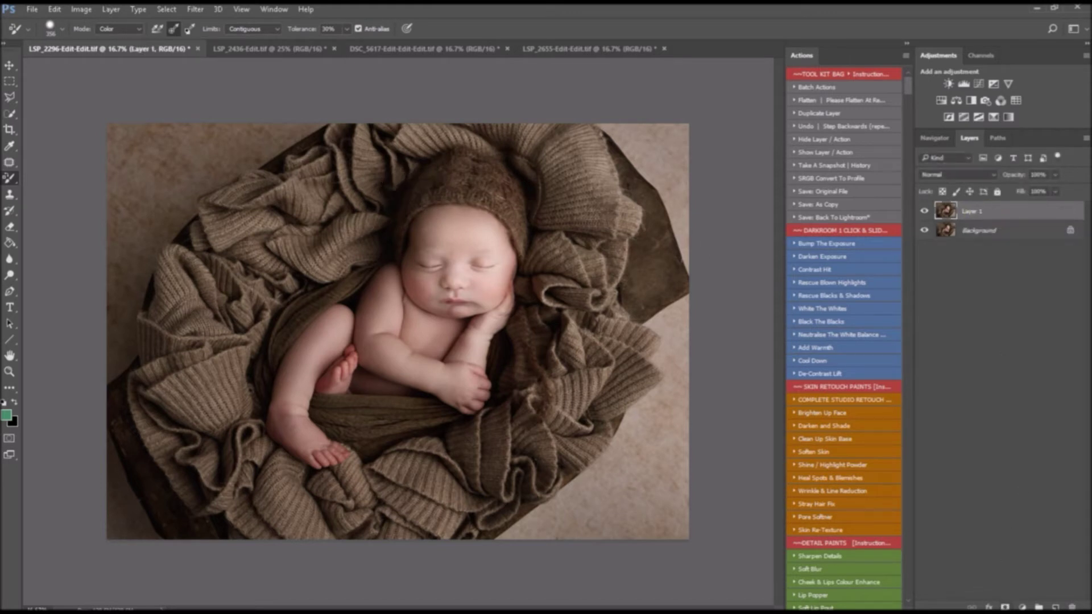
{"action": "left_click", "coordinate": [1005, 606]}
{"action": "left_click", "coordinate": [945, 211]}
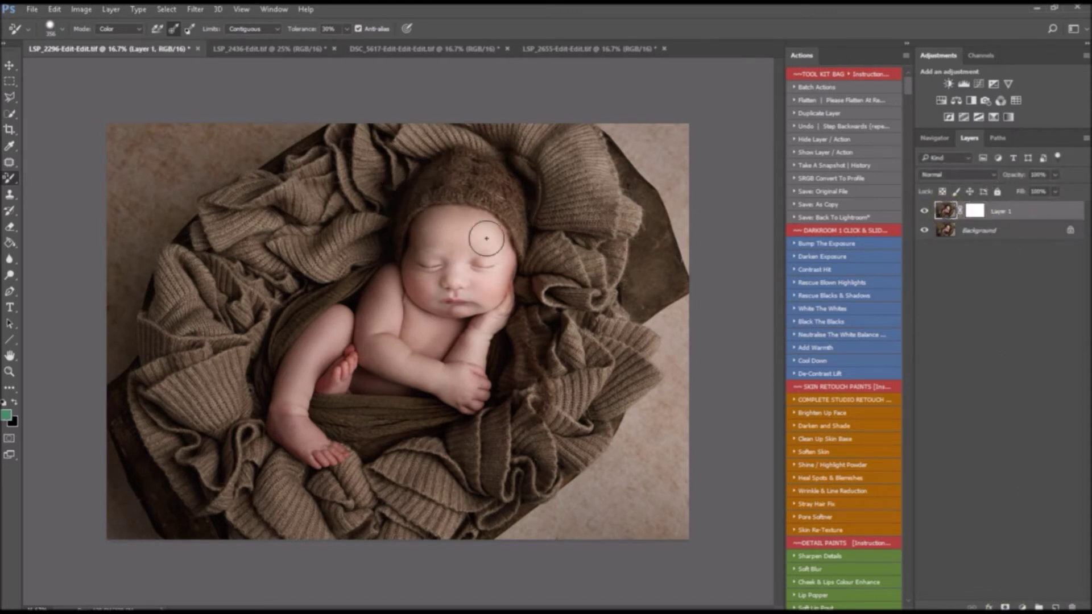
Paint the blanket folds above and beside the baby green in Color mode, including the wrap behind the legs
{"action": "mouse_move", "coordinate": [355, 216]}
{"action": "left_mouse_down"}
{"action": "mouse_move", "coordinate": [381, 149]}
{"action": "mouse_move", "coordinate": [366, 133]}
{"action": "mouse_move", "coordinate": [392, 151]}
{"action": "mouse_move", "coordinate": [465, 131]}
{"action": "mouse_move", "coordinate": [388, 156]}
{"action": "mouse_move", "coordinate": [340, 261]}
{"action": "mouse_move", "coordinate": [275, 263]}
{"action": "left_mouse_up"}
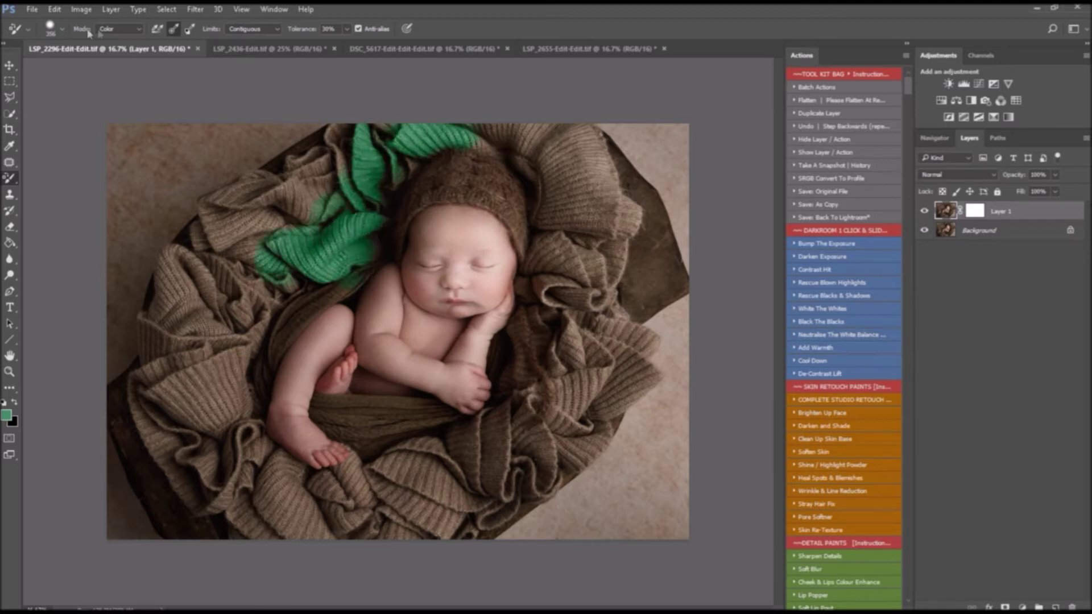
{"action": "mouse_move", "coordinate": [306, 202]}
{"action": "left_mouse_down"}
{"action": "mouse_move", "coordinate": [315, 177]}
{"action": "mouse_move", "coordinate": [217, 223]}
{"action": "left_mouse_up"}
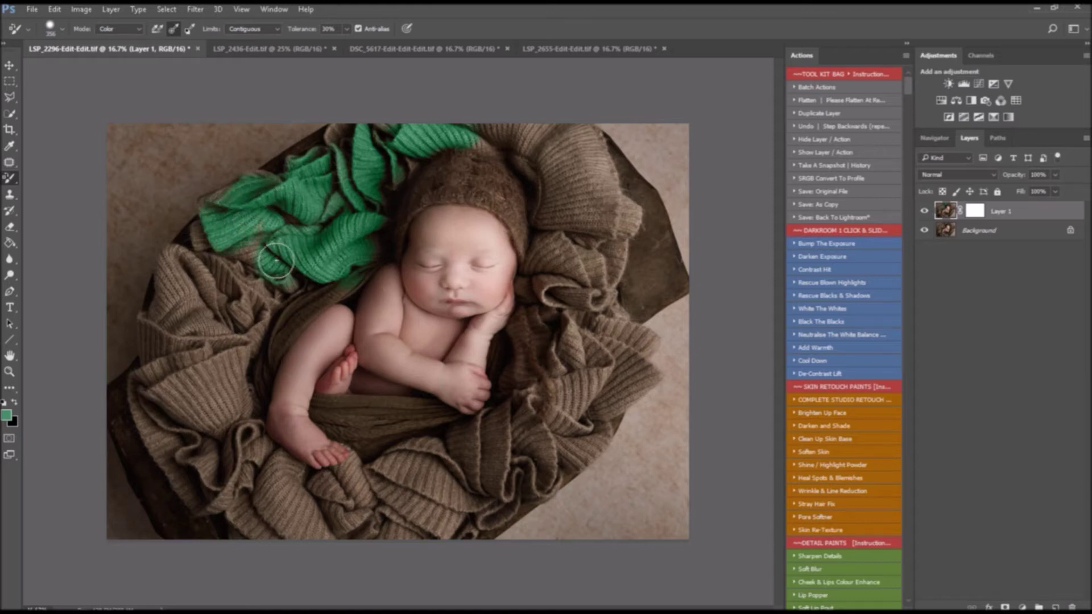
{"action": "mouse_move", "coordinate": [253, 256]}
{"action": "left_mouse_down"}
{"action": "mouse_move", "coordinate": [283, 323]}
{"action": "mouse_move", "coordinate": [356, 263]}
{"action": "mouse_move", "coordinate": [225, 387]}
{"action": "mouse_move", "coordinate": [198, 287]}
{"action": "mouse_move", "coordinate": [182, 332]}
{"action": "mouse_move", "coordinate": [193, 236]}
{"action": "mouse_move", "coordinate": [321, 174]}
{"action": "left_mouse_up"}
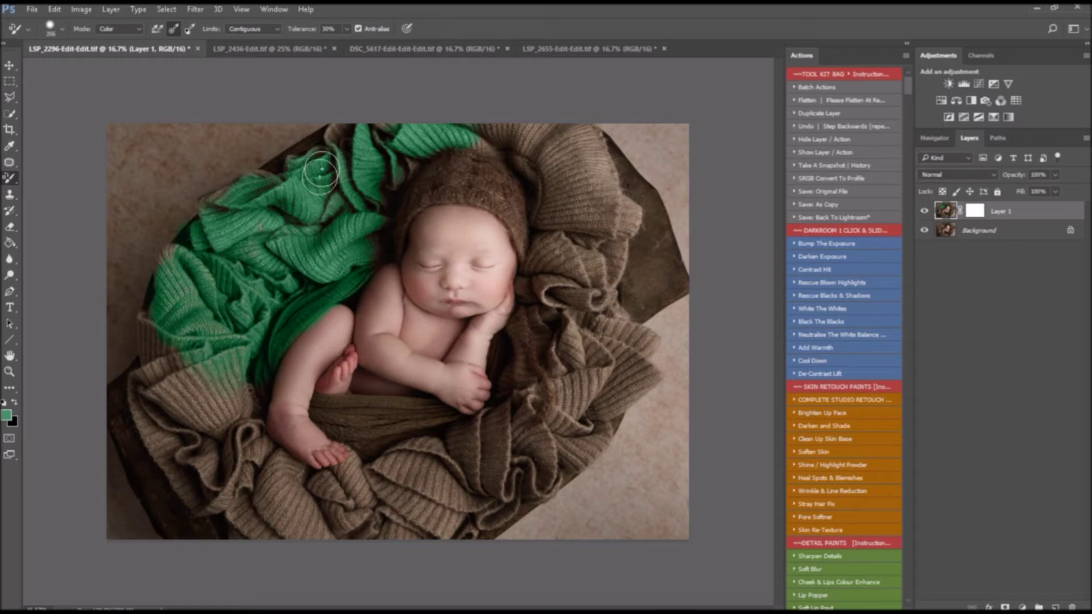
Hide Layer 1, duplicate the background again with a white layer mask, and make the new copy's image content active
{"action": "left_click", "coordinate": [924, 211]}
{"action": "left_click", "coordinate": [1004, 234]}
{"action": "key", "text": "ctrl+j"}
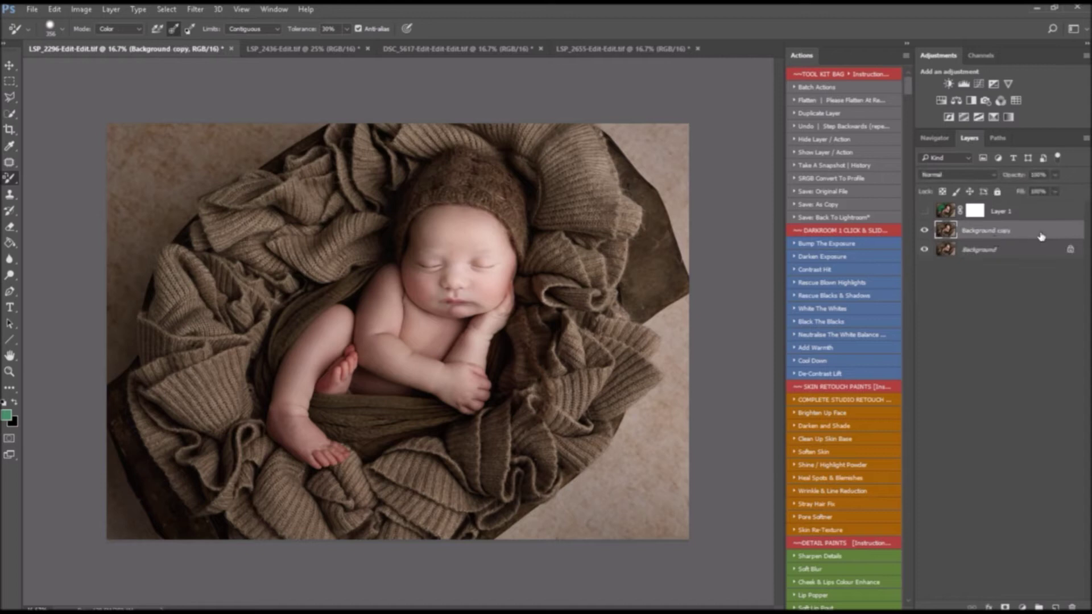
{"action": "right_click", "coordinate": [1043, 237]}
{"action": "left_click", "coordinate": [1049, 238]}
{"action": "left_click", "coordinate": [1005, 607]}
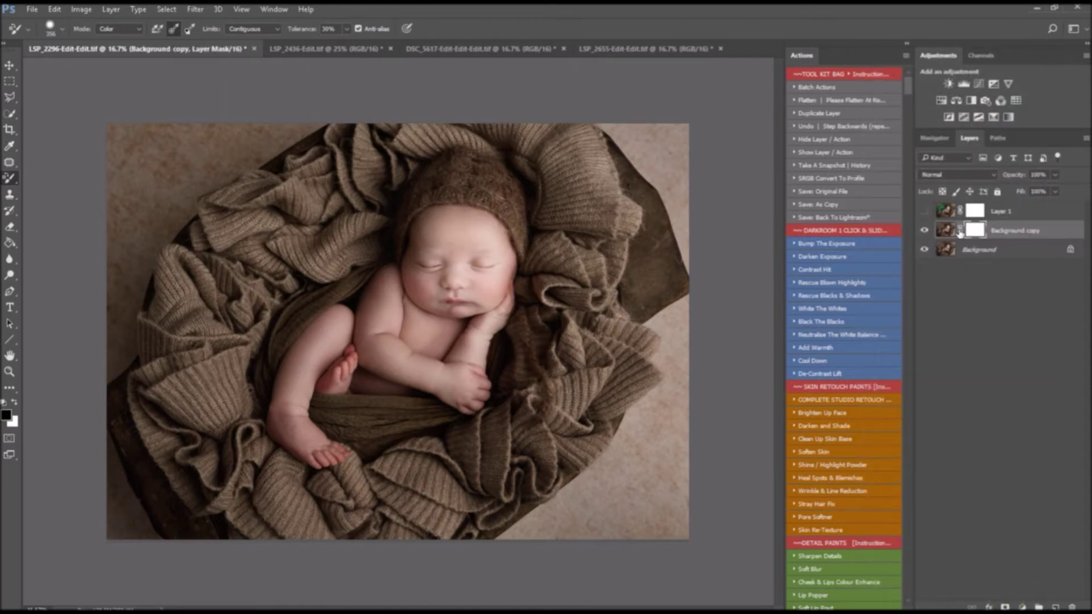
{"action": "left_click", "coordinate": [946, 230]}
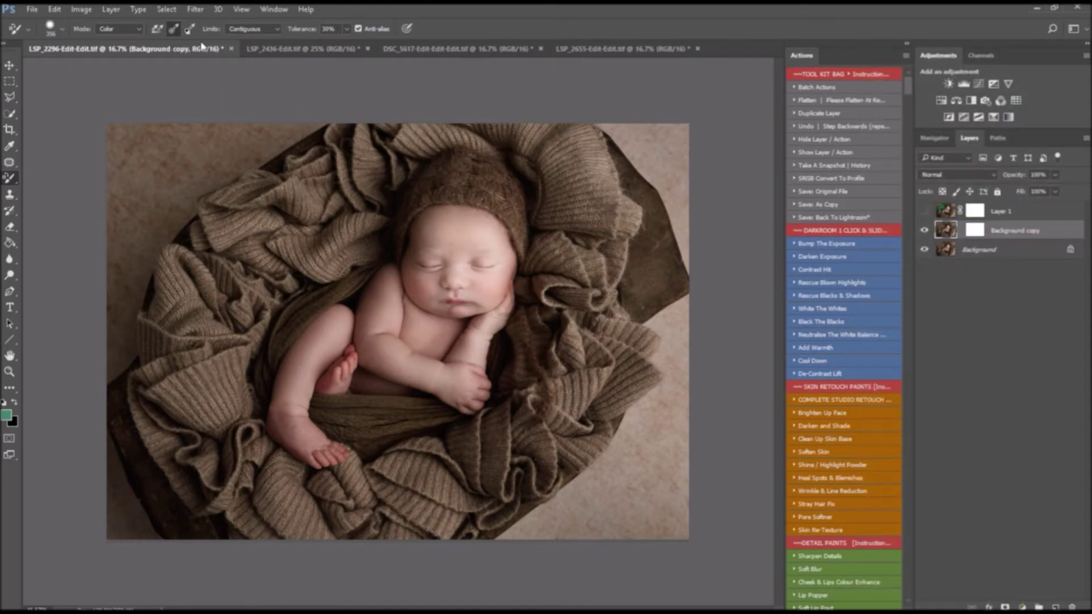
Switch the colour replacement mode to Hue and recolour the blanket folds at the photo's upper left
{"action": "left_click", "coordinate": [120, 29]}
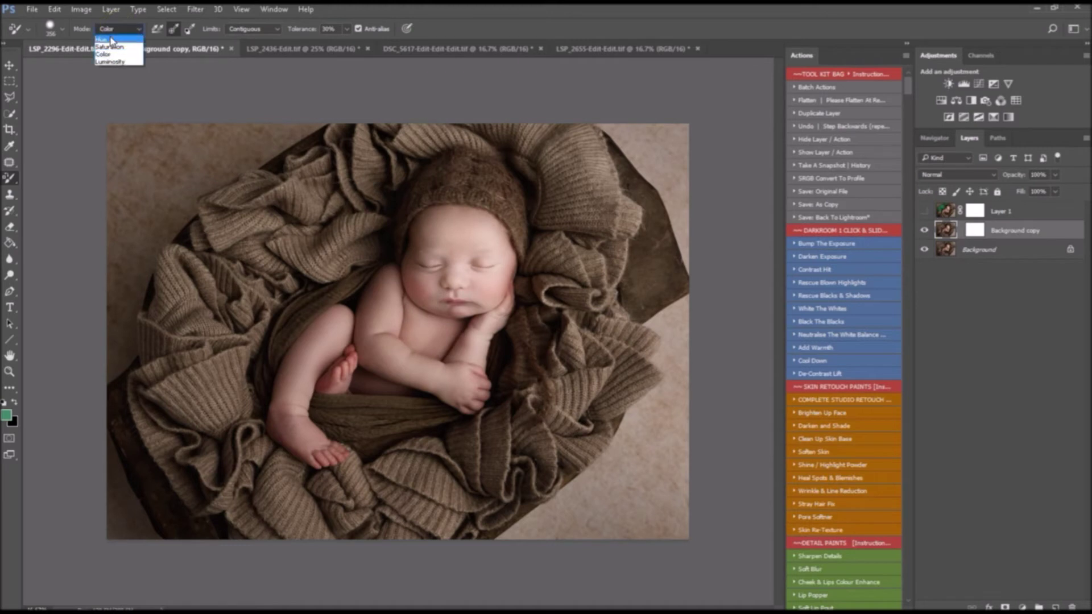
{"action": "left_click", "coordinate": [114, 33]}
{"action": "mouse_move", "coordinate": [293, 228]}
{"action": "left_mouse_down"}
{"action": "mouse_move", "coordinate": [307, 206]}
{"action": "mouse_move", "coordinate": [374, 225]}
{"action": "mouse_move", "coordinate": [336, 160]}
{"action": "mouse_move", "coordinate": [246, 212]}
{"action": "mouse_move", "coordinate": [287, 227]}
{"action": "mouse_move", "coordinate": [315, 259]}
{"action": "mouse_move", "coordinate": [266, 277]}
{"action": "mouse_move", "coordinate": [209, 269]}
{"action": "mouse_move", "coordinate": [189, 284]}
{"action": "left_mouse_up"}
Try recolouring the right side of the blanket with changed tolerance settings, undoing each test stroke
{"action": "left_click", "coordinate": [347, 29]}
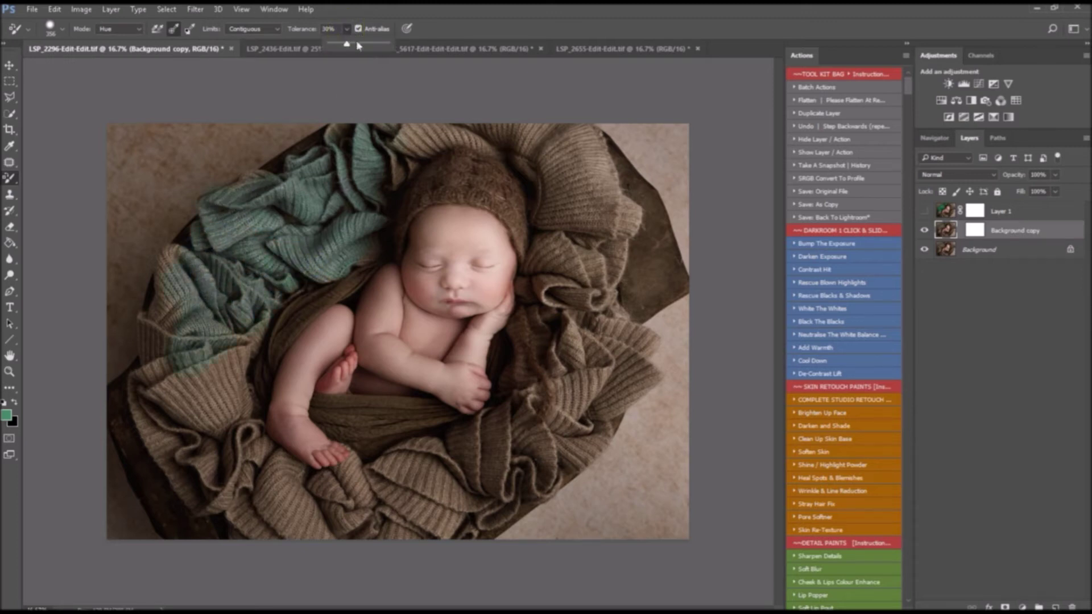
{"action": "mouse_move", "coordinate": [379, 156]}
{"action": "left_mouse_down"}
{"action": "mouse_move", "coordinate": [393, 141]}
{"action": "mouse_move", "coordinate": [391, 160]}
{"action": "mouse_move", "coordinate": [410, 142]}
{"action": "mouse_move", "coordinate": [384, 168]}
{"action": "mouse_move", "coordinate": [371, 165]}
{"action": "mouse_move", "coordinate": [448, 120]}
{"action": "mouse_move", "coordinate": [543, 117]}
{"action": "mouse_move", "coordinate": [575, 181]}
{"action": "mouse_move", "coordinate": [619, 218]}
{"action": "mouse_move", "coordinate": [589, 287]}
{"action": "mouse_move", "coordinate": [548, 259]}
{"action": "mouse_move", "coordinate": [590, 333]}
{"action": "mouse_move", "coordinate": [635, 361]}
{"action": "mouse_move", "coordinate": [591, 393]}
{"action": "left_mouse_up"}
{"action": "key", "text": "ctrl+z"}
{"action": "left_click", "coordinate": [323, 43]}
{"action": "mouse_move", "coordinate": [575, 356]}
{"action": "left_mouse_down"}
{"action": "mouse_move", "coordinate": [512, 361]}
{"action": "mouse_move", "coordinate": [502, 350]}
{"action": "mouse_move", "coordinate": [516, 318]}
{"action": "mouse_move", "coordinate": [505, 349]}
{"action": "mouse_move", "coordinate": [522, 336]}
{"action": "mouse_move", "coordinate": [565, 362]}
{"action": "mouse_move", "coordinate": [620, 353]}
{"action": "left_mouse_up"}
{"action": "key", "text": "ctrl+z"}
Raise the tolerance to 65%, adjust the brush size and recolour the blanket folds to the right of the baby's head
{"action": "left_click", "coordinate": [346, 28]}
{"action": "left_click_drag", "start_coordinate": [537, 256], "coordinate": [560, 165]}
{"action": "left_click", "coordinate": [346, 29]}
{"action": "left_click", "coordinate": [357, 44]}
{"action": "right_click", "coordinate": [626, 284]}
{"action": "left_click_drag", "start_coordinate": [736, 315], "coordinate": [741, 314]}
{"action": "mouse_move", "coordinate": [552, 171]}
{"action": "left_mouse_down"}
{"action": "mouse_move", "coordinate": [542, 122]}
{"action": "mouse_move", "coordinate": [518, 137]}
{"action": "mouse_move", "coordinate": [459, 127]}
{"action": "mouse_move", "coordinate": [555, 154]}
{"action": "mouse_move", "coordinate": [542, 153]}
{"action": "mouse_move", "coordinate": [577, 114]}
{"action": "left_mouse_up"}
{"action": "mouse_move", "coordinate": [589, 182]}
{"action": "left_mouse_down"}
{"action": "mouse_move", "coordinate": [614, 239]}
{"action": "mouse_move", "coordinate": [583, 313]}
{"action": "mouse_move", "coordinate": [623, 358]}
{"action": "left_mouse_up"}
Keep the Hue mode and recolour the rest of the blanket, the wrap and the knitted bonnet green
{"action": "left_click", "coordinate": [110, 29]}
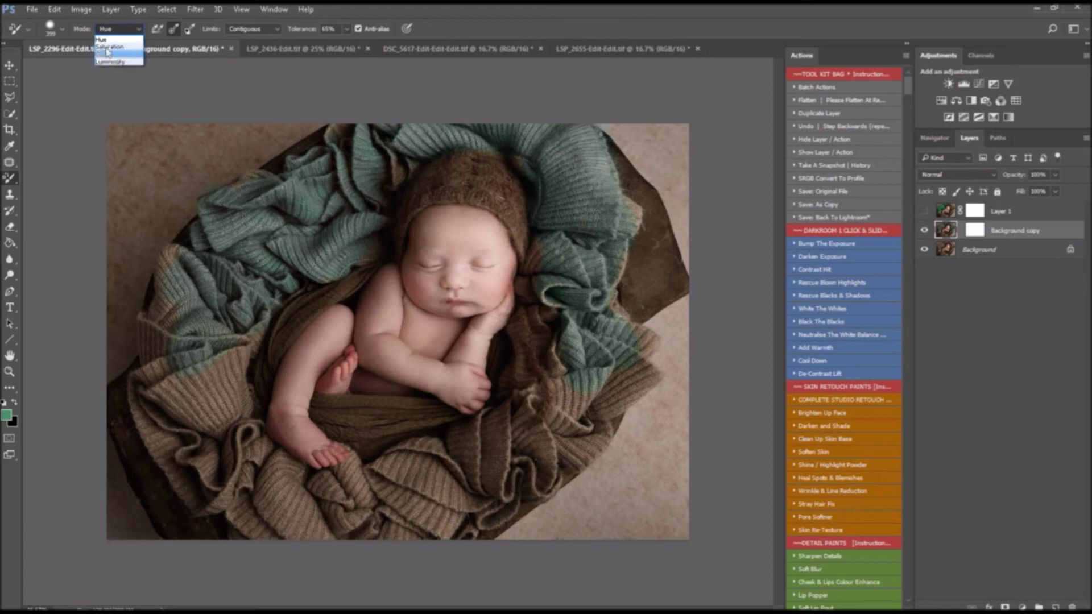
{"action": "left_click", "coordinate": [108, 38]}
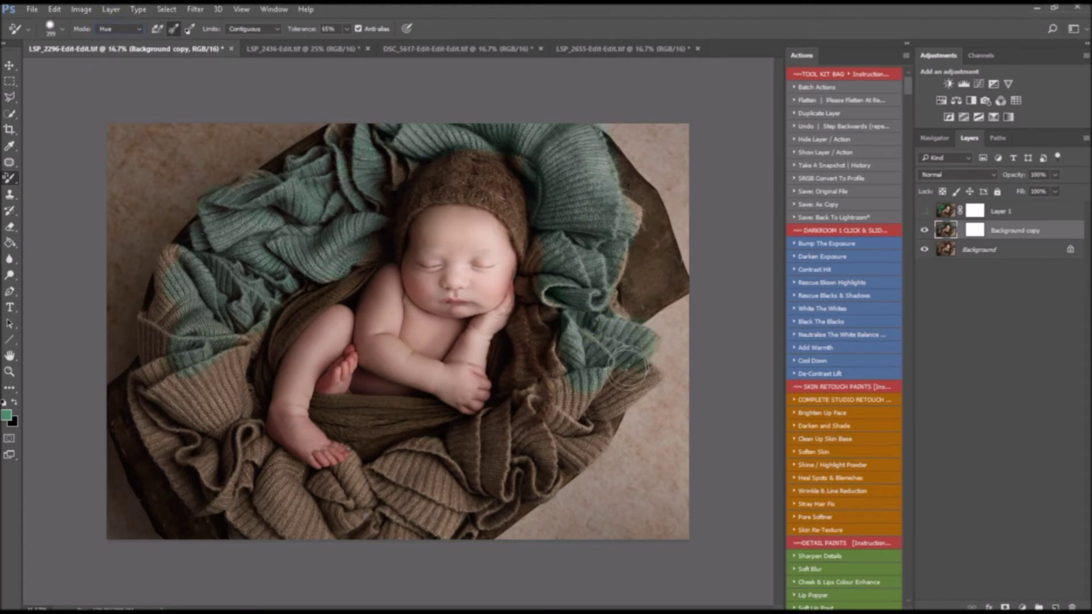
{"action": "mouse_move", "coordinate": [628, 384]}
{"action": "left_mouse_down"}
{"action": "mouse_move", "coordinate": [515, 489]}
{"action": "mouse_move", "coordinate": [541, 409]}
{"action": "mouse_move", "coordinate": [520, 361]}
{"action": "mouse_move", "coordinate": [519, 438]}
{"action": "mouse_move", "coordinate": [415, 514]}
{"action": "mouse_move", "coordinate": [396, 459]}
{"action": "mouse_move", "coordinate": [407, 445]}
{"action": "mouse_move", "coordinate": [424, 462]}
{"action": "mouse_move", "coordinate": [347, 516]}
{"action": "mouse_move", "coordinate": [364, 554]}
{"action": "mouse_move", "coordinate": [486, 494]}
{"action": "mouse_move", "coordinate": [417, 546]}
{"action": "mouse_move", "coordinate": [361, 520]}
{"action": "mouse_move", "coordinate": [356, 476]}
{"action": "mouse_move", "coordinate": [320, 474]}
{"action": "mouse_move", "coordinate": [287, 494]}
{"action": "mouse_move", "coordinate": [332, 547]}
{"action": "mouse_move", "coordinate": [280, 531]}
{"action": "mouse_move", "coordinate": [192, 469]}
{"action": "mouse_move", "coordinate": [166, 424]}
{"action": "mouse_move", "coordinate": [219, 329]}
{"action": "mouse_move", "coordinate": [214, 375]}
{"action": "mouse_move", "coordinate": [162, 398]}
{"action": "mouse_move", "coordinate": [151, 321]}
{"action": "mouse_move", "coordinate": [182, 252]}
{"action": "mouse_move", "coordinate": [228, 356]}
{"action": "mouse_move", "coordinate": [216, 385]}
{"action": "mouse_move", "coordinate": [325, 252]}
{"action": "mouse_move", "coordinate": [241, 362]}
{"action": "mouse_move", "coordinate": [350, 260]}
{"action": "mouse_move", "coordinate": [215, 391]}
{"action": "mouse_move", "coordinate": [273, 318]}
{"action": "mouse_move", "coordinate": [348, 430]}
{"action": "mouse_move", "coordinate": [377, 439]}
{"action": "mouse_move", "coordinate": [334, 412]}
{"action": "mouse_move", "coordinate": [430, 417]}
{"action": "mouse_move", "coordinate": [411, 442]}
{"action": "mouse_move", "coordinate": [356, 430]}
{"action": "mouse_move", "coordinate": [398, 423]}
{"action": "mouse_move", "coordinate": [513, 186]}
{"action": "mouse_move", "coordinate": [528, 237]}
{"action": "mouse_move", "coordinate": [486, 177]}
{"action": "mouse_move", "coordinate": [396, 140]}
{"action": "mouse_move", "coordinate": [386, 234]}
{"action": "mouse_move", "coordinate": [395, 218]}
{"action": "mouse_move", "coordinate": [514, 187]}
{"action": "mouse_move", "coordinate": [447, 172]}
{"action": "mouse_move", "coordinate": [422, 177]}
{"action": "mouse_move", "coordinate": [533, 250]}
{"action": "mouse_move", "coordinate": [570, 222]}
{"action": "mouse_move", "coordinate": [610, 240]}
{"action": "mouse_move", "coordinate": [619, 214]}
{"action": "mouse_move", "coordinate": [593, 277]}
{"action": "mouse_move", "coordinate": [540, 278]}
{"action": "mouse_move", "coordinate": [481, 513]}
{"action": "mouse_move", "coordinate": [222, 444]}
{"action": "mouse_move", "coordinate": [216, 469]}
{"action": "mouse_move", "coordinate": [218, 311]}
{"action": "mouse_move", "coordinate": [354, 182]}
{"action": "mouse_move", "coordinate": [321, 183]}
{"action": "left_mouse_up"}
Target the Background copy mask and paint black with an enlarged regular brush to remove green from the wood beside the blanket
{"action": "left_click", "coordinate": [974, 230]}
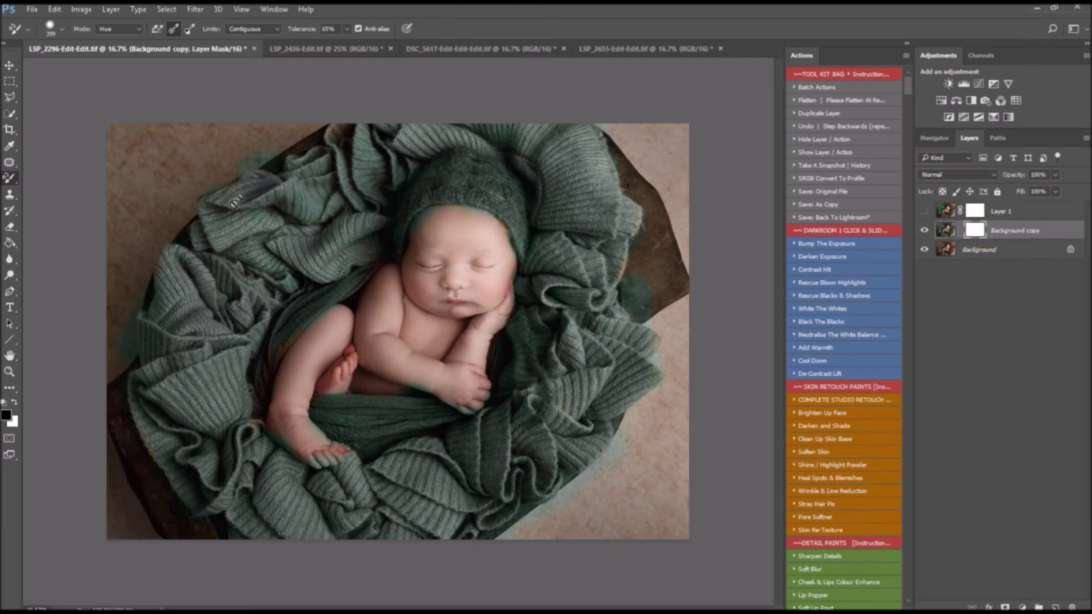
{"action": "key", "text": "shift+b"}
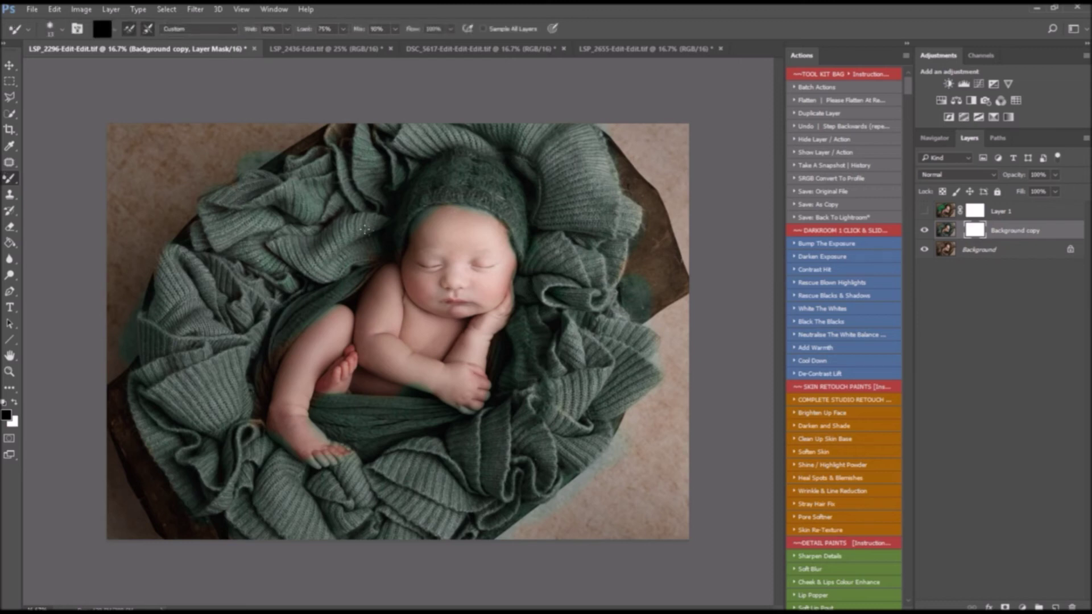
{"action": "key", "text": "shift+b"}
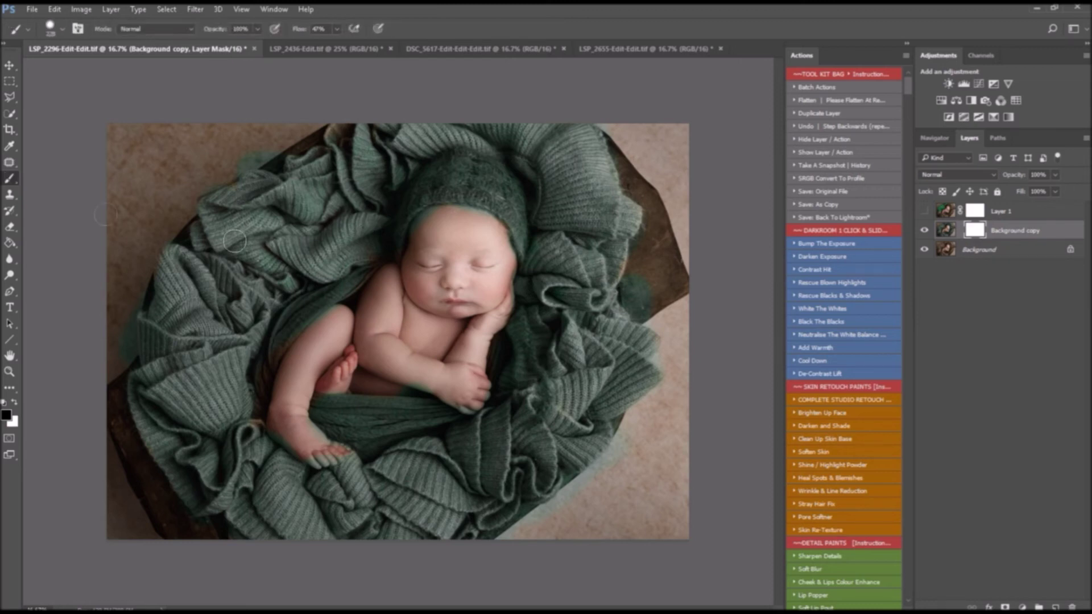
{"action": "right_click", "coordinate": [362, 251]}
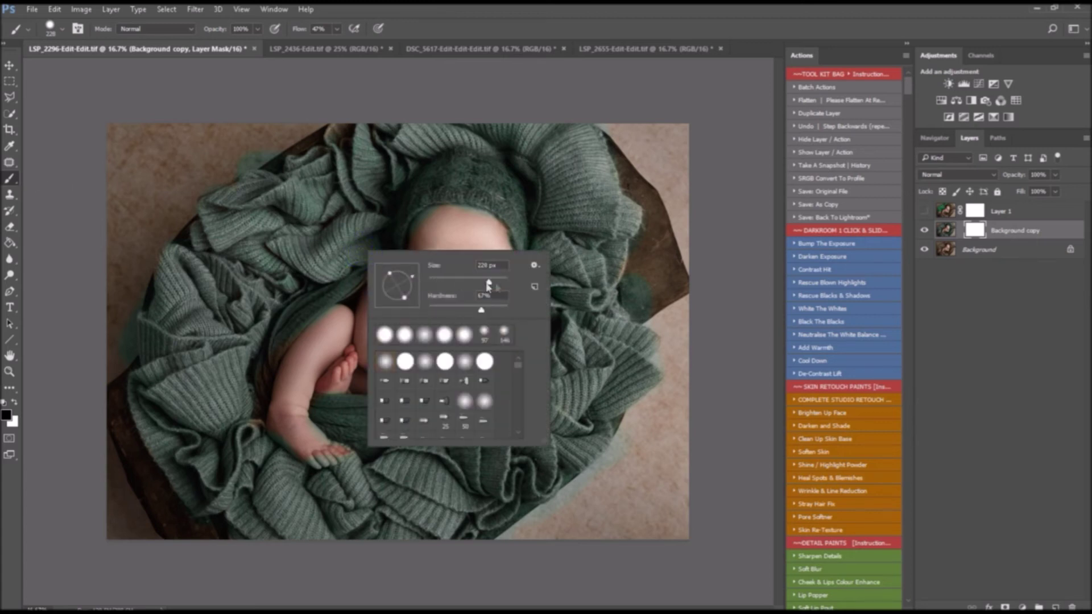
{"action": "left_click_drag", "start_coordinate": [490, 283], "coordinate": [485, 311]}
{"action": "left_click_drag", "start_coordinate": [638, 306], "coordinate": [649, 286]}
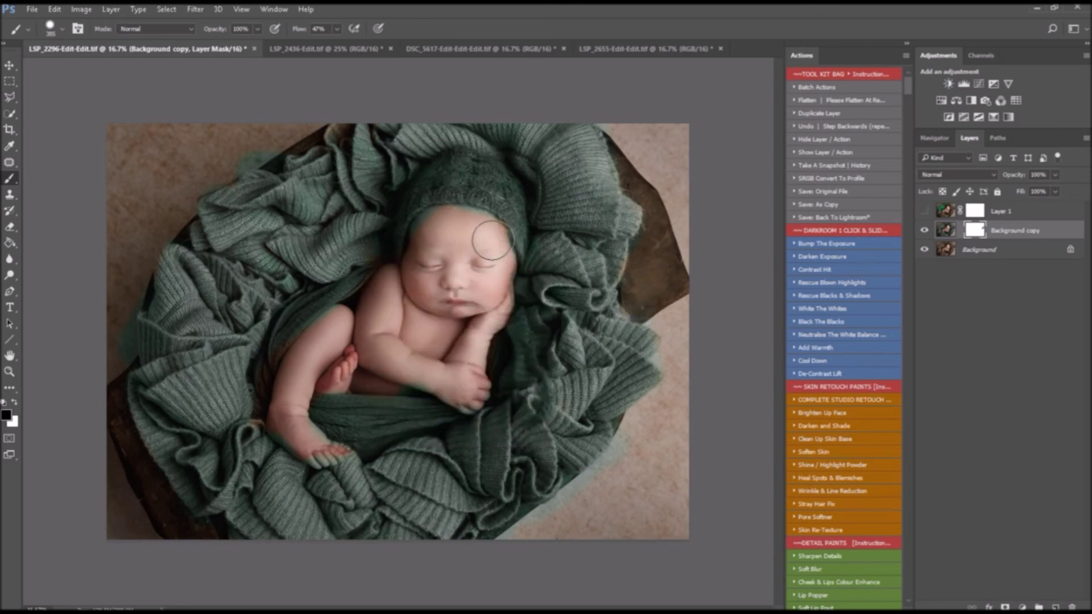
Mask the green spill off the baby's face, hands and feet, reducing the brush to 139 px
{"action": "mouse_move", "coordinate": [494, 235]}
{"action": "left_mouse_down"}
{"action": "mouse_move", "coordinate": [442, 227]}
{"action": "mouse_move", "coordinate": [424, 249]}
{"action": "mouse_move", "coordinate": [447, 268]}
{"action": "left_mouse_up"}
{"action": "mouse_move", "coordinate": [426, 370]}
{"action": "left_mouse_down"}
{"action": "mouse_move", "coordinate": [472, 389]}
{"action": "mouse_move", "coordinate": [422, 370]}
{"action": "mouse_move", "coordinate": [369, 377]}
{"action": "mouse_move", "coordinate": [303, 437]}
{"action": "mouse_move", "coordinate": [339, 457]}
{"action": "left_mouse_up"}
{"action": "right_click", "coordinate": [410, 421]}
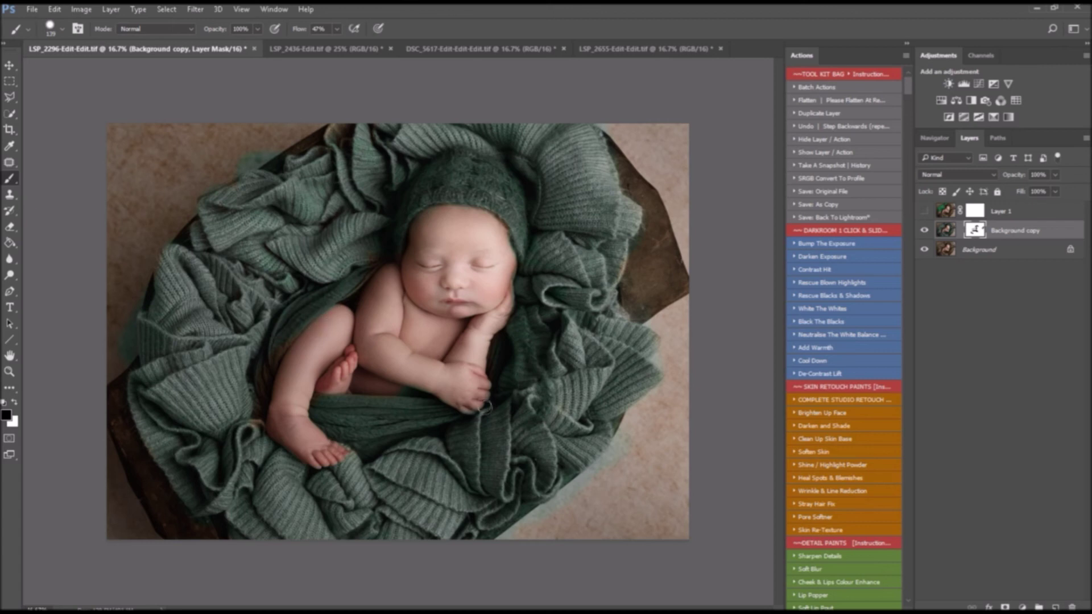
Mask the baby's cheek with a 291 px brush, then paint white over the blanket's right-hand folds
{"action": "right_click", "coordinate": [430, 364]}
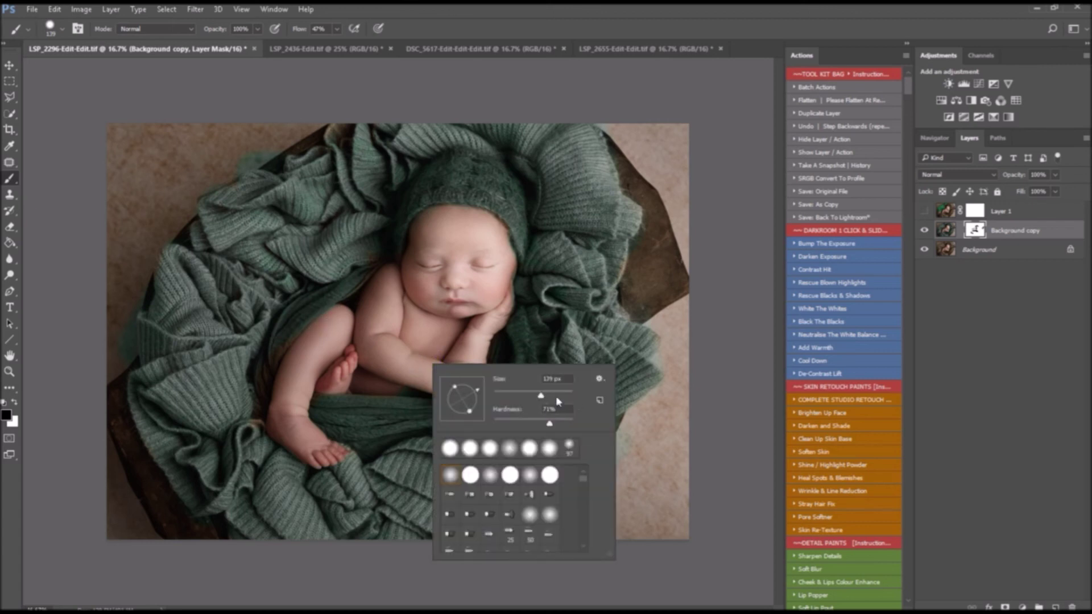
{"action": "left_click", "coordinate": [556, 396]}
{"action": "left_click_drag", "start_coordinate": [498, 266], "coordinate": [505, 302]}
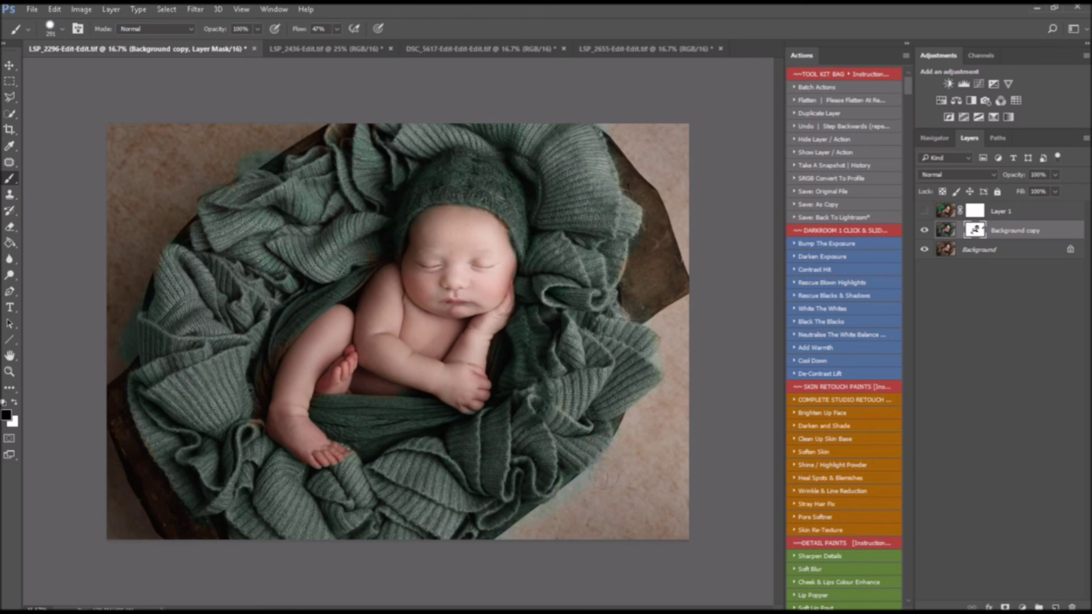
{"action": "key", "text": "x"}
{"action": "left_click_drag", "start_coordinate": [603, 364], "coordinate": [632, 348]}
Compare the photo before and after recolouring by toggling the visibility of the Background copy layer
{"action": "left_click", "coordinate": [924, 230]}
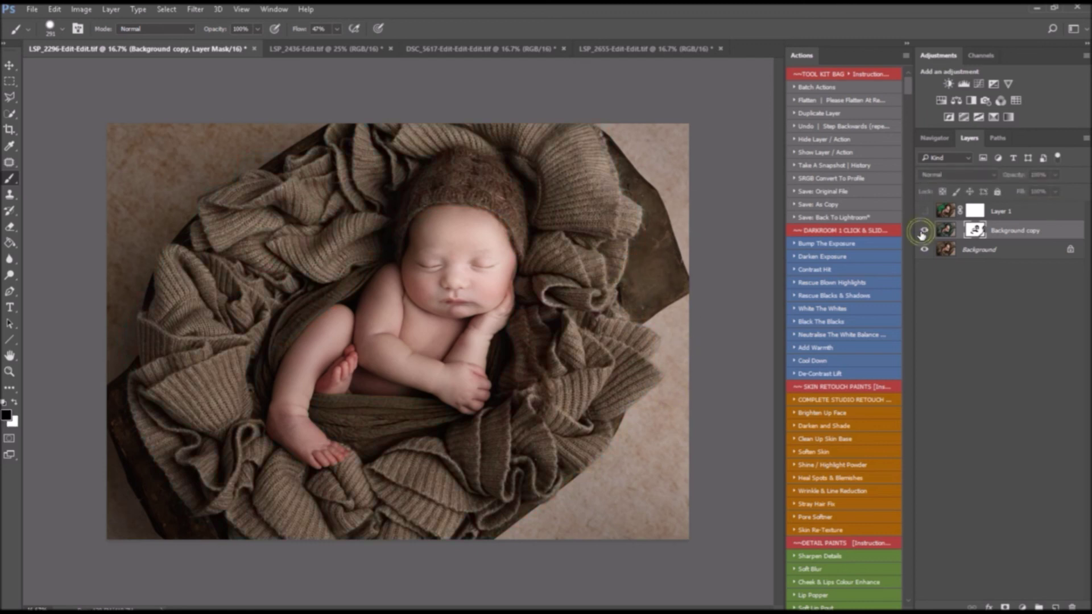
{"action": "left_click", "coordinate": [924, 230]}
{"action": "left_click", "coordinate": [924, 231]}
{"action": "left_click", "coordinate": [924, 231]}
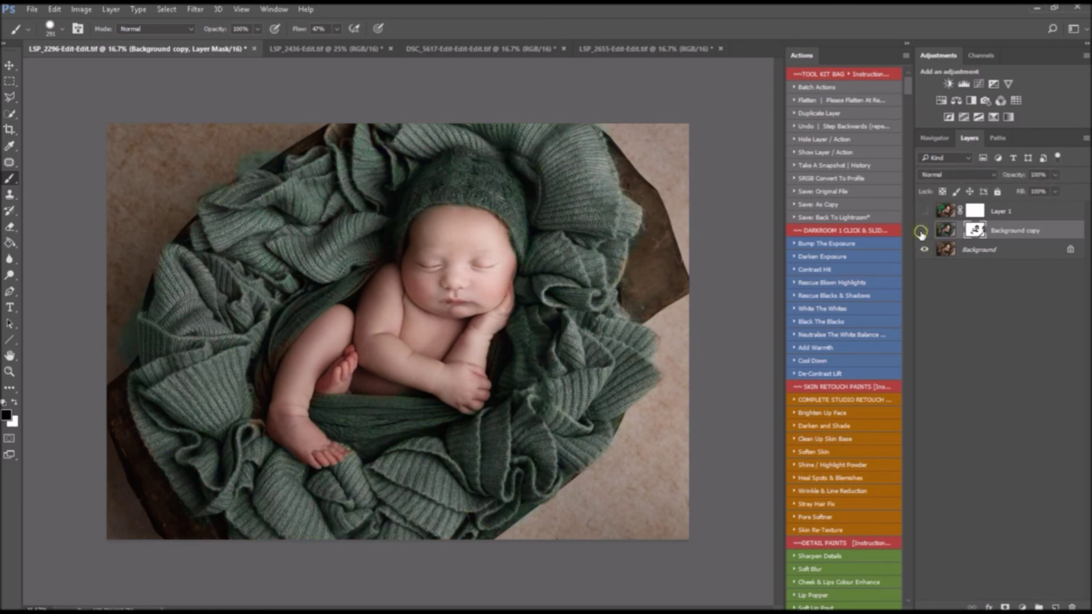
{"action": "left_click", "coordinate": [923, 230]}
{"action": "left_click", "coordinate": [923, 231]}
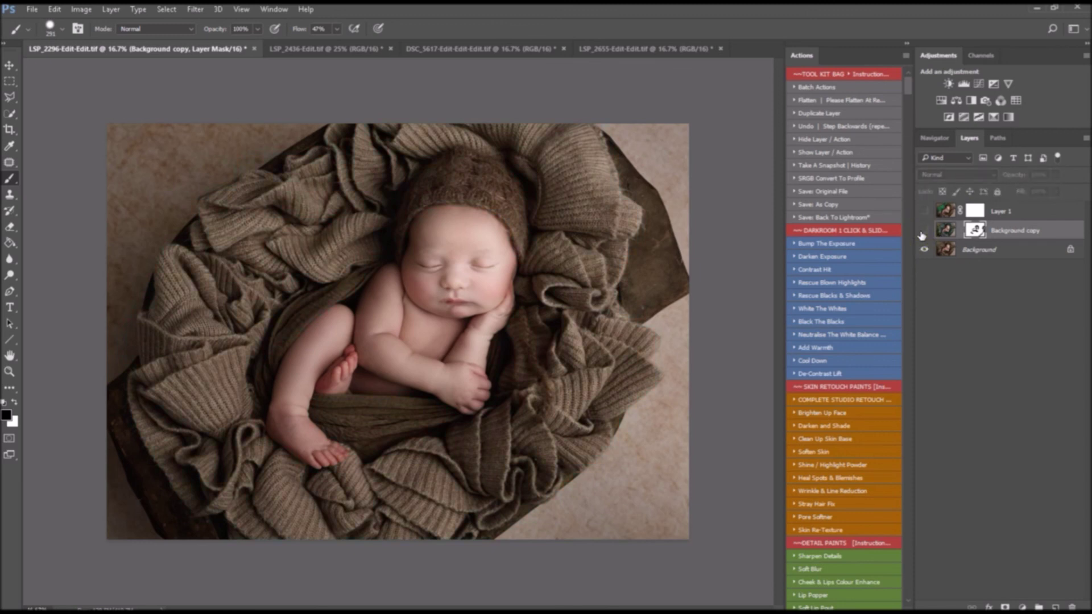
{"action": "left_click", "coordinate": [924, 231]}
{"action": "left_click", "coordinate": [923, 230]}
{"action": "left_click", "coordinate": [924, 230]}
{"action": "left_click", "coordinate": [924, 230]}
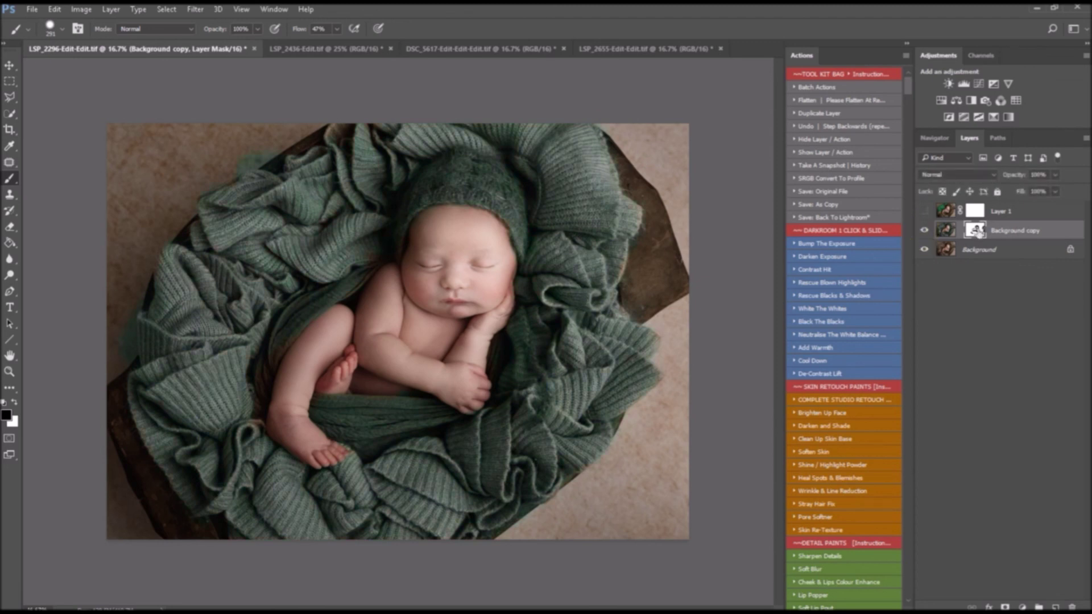